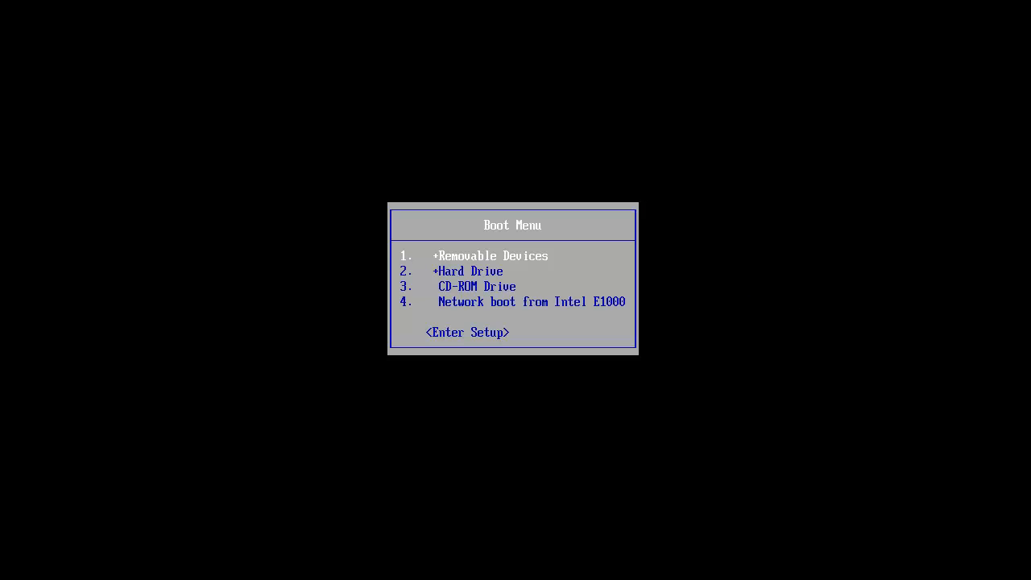
Step: Boot the machine from the CD-ROM drive and start FreeBSD in multi-user mode
{"action": "key", "text": "Down"}
{"action": "key", "text": "Down"}
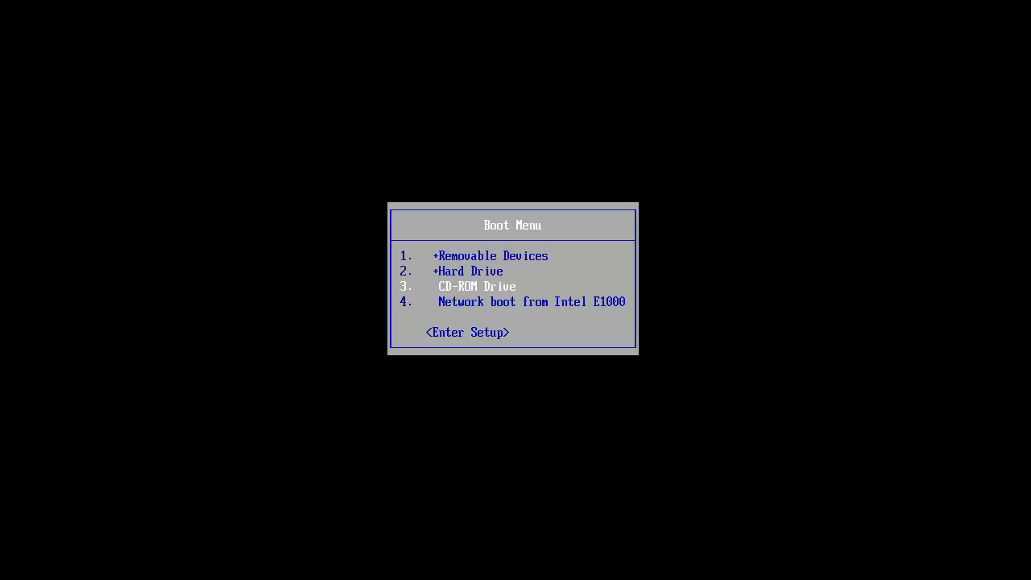
{"action": "key", "text": "Return"}
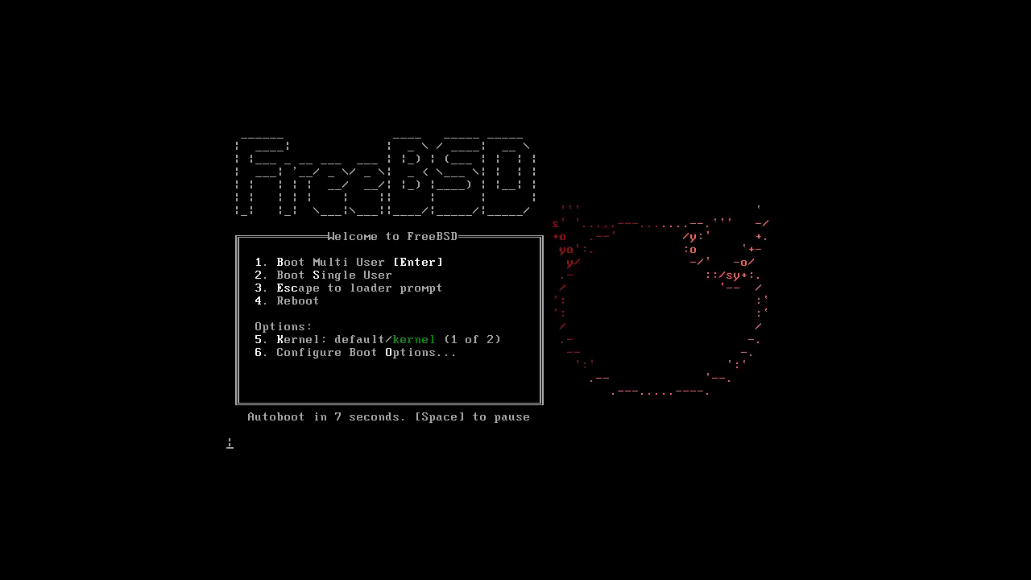
{"action": "key", "text": "Return"}
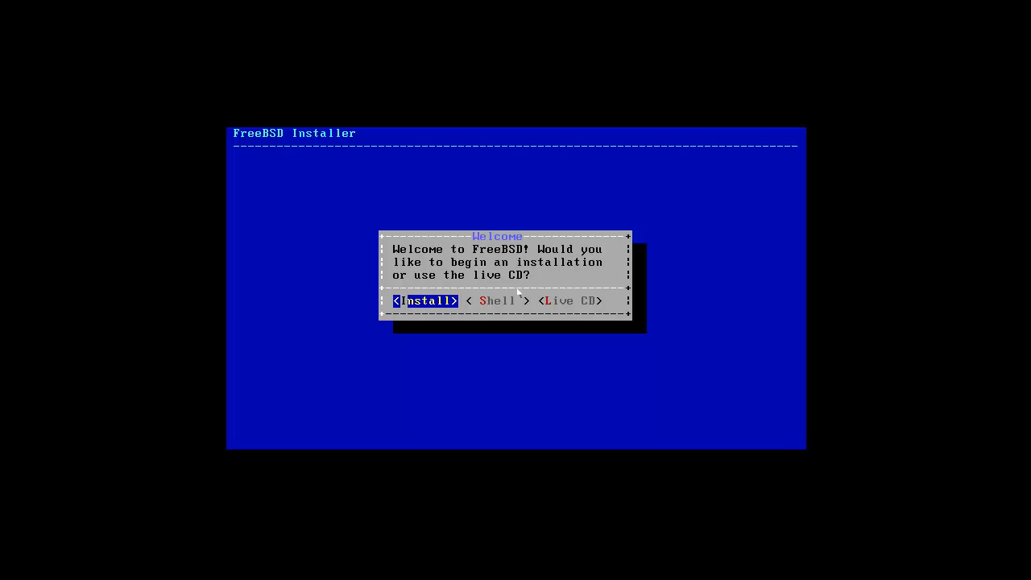
Step: Begin the FreeBSD installation instead of using the shell or live CD
{"action": "key", "text": "Right"}
{"action": "key", "text": "Left"}
{"action": "key", "text": "Left"}
{"action": "key", "text": "Left"}
{"action": "key", "text": "Left"}
{"action": "key", "text": "Return"}
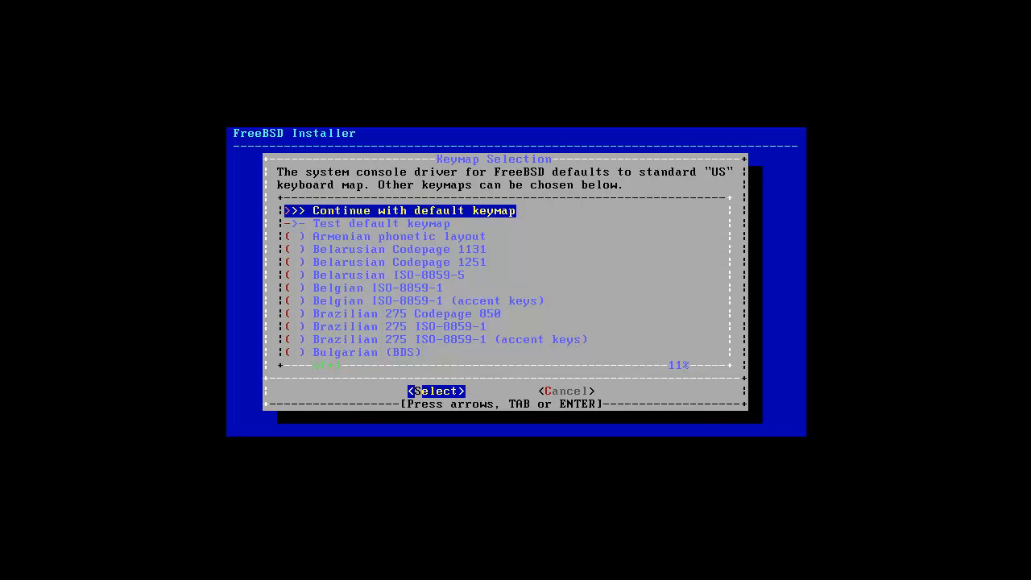
Step: Choose the Swedish ISO-8859-1 keymap and continue the installation with it
{"action": "key", "text": "Down"}
{"action": "key", "text": "Down"}
{"action": "key", "text": "Down"}
{"action": "key", "text": "Down"}
{"action": "key", "text": "Down"}
{"action": "key", "text": "Down"}
{"action": "key", "text": "Down"}
{"action": "key", "text": "Down"}
{"action": "key", "text": "Down"}
{"action": "key", "text": "Down"}
{"action": "key", "text": "Down"}
{"action": "key", "text": "Down"}
{"action": "key", "text": "Down"}
{"action": "key", "text": "Down"}
{"action": "key", "text": "Down"}
{"action": "key", "text": "Down"}
{"action": "key", "text": "Down"}
{"action": "key", "text": "Down"}
{"action": "key", "text": "Down"}
{"action": "key", "text": "Down"}
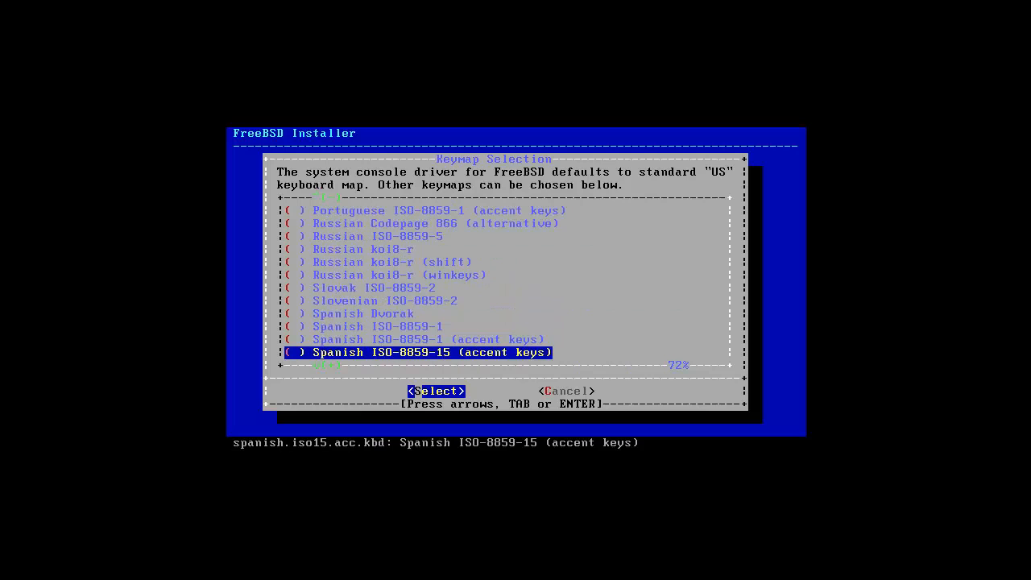
{"action": "key", "text": "Down"}
{"action": "key", "text": "Down"}
{"action": "key", "text": "Down"}
{"action": "key", "text": "Down"}
{"action": "key", "text": "Down"}
{"action": "key", "text": "Down"}
{"action": "key", "text": "Down"}
{"action": "key", "text": "Down"}
{"action": "key", "text": "Down"}
{"action": "key", "text": "Down"}
{"action": "key", "text": "Down"}
{"action": "key", "text": "Down"}
{"action": "key", "text": "Up"}
{"action": "key", "text": "Up"}
{"action": "key", "text": "Up"}
{"action": "key", "text": "Up"}
{"action": "key", "text": "Up"}
{"action": "key", "text": "Up"}
{"action": "key", "text": "Up"}
{"action": "key", "text": "Up"}
{"action": "key", "text": "Up"}
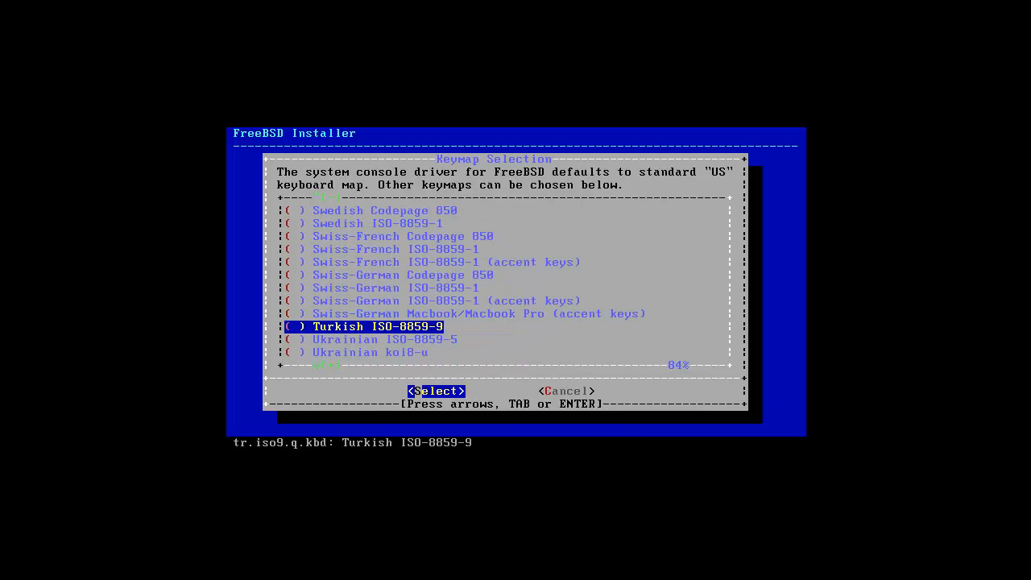
{"action": "key", "text": "Up"}
{"action": "key", "text": "Up"}
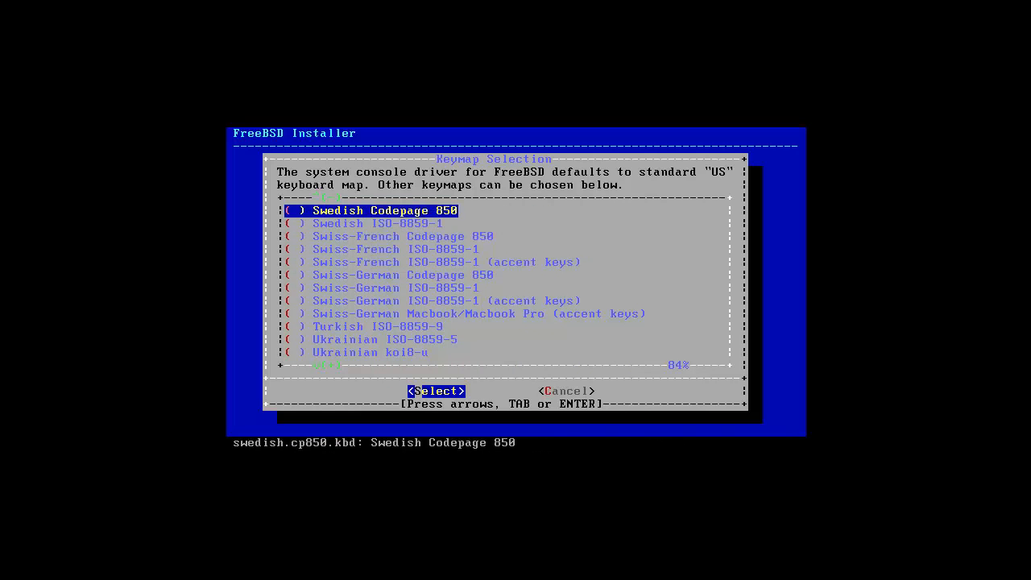
{"action": "key", "text": "Down"}
{"action": "key", "text": "Return"}
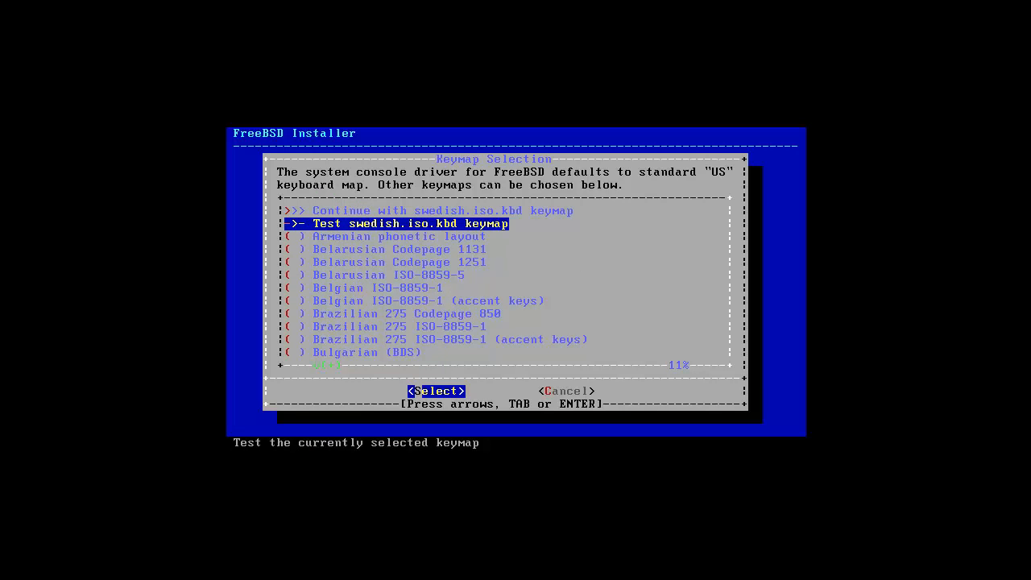
{"action": "key", "text": "Up"}
{"action": "key", "text": "Down"}
{"action": "key", "text": "Up"}
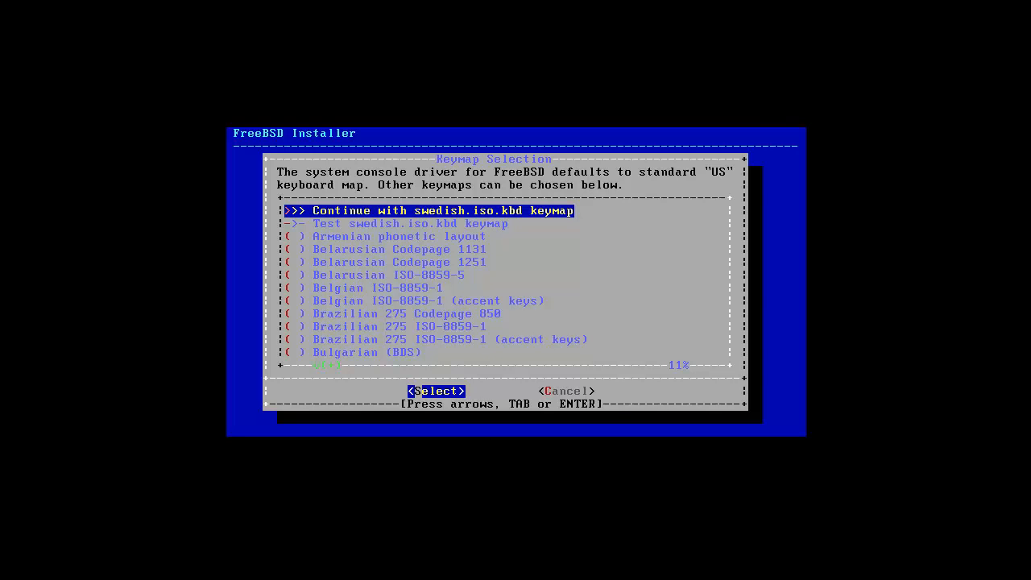
{"action": "key", "text": "Return"}
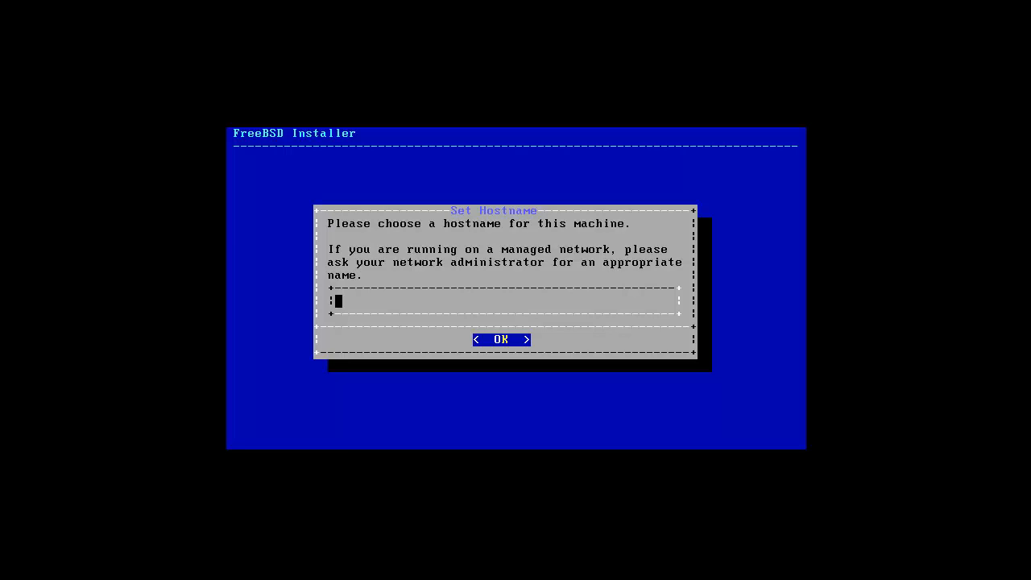
{"action": "type", "text": "freebsd.local"}
{"action": "key", "text": "BackSpace"}
{"action": "key", "text": "BackSpace"}
{"action": "key", "text": "BackSpace"}
{"action": "key", "text": "BackSpace"}
{"action": "key", "text": "BackSpace"}
{"action": "key", "text": "BackSpace"}
{"action": "key", "text": "BackSpace"}
{"action": "key", "text": "BackSpace"}
{"action": "key", "text": "BackSpace"}
{"action": "key", "text": "BackSpace"}
{"action": "key", "text": "BackSpace"}
{"action": "key", "text": "BackSpace"}
{"action": "key", "text": "BackSpace"}
Step: Set the machine's hostname to myserver.local
{"action": "type", "text": "myserver.local"}
{"action": "key", "text": "Return"}
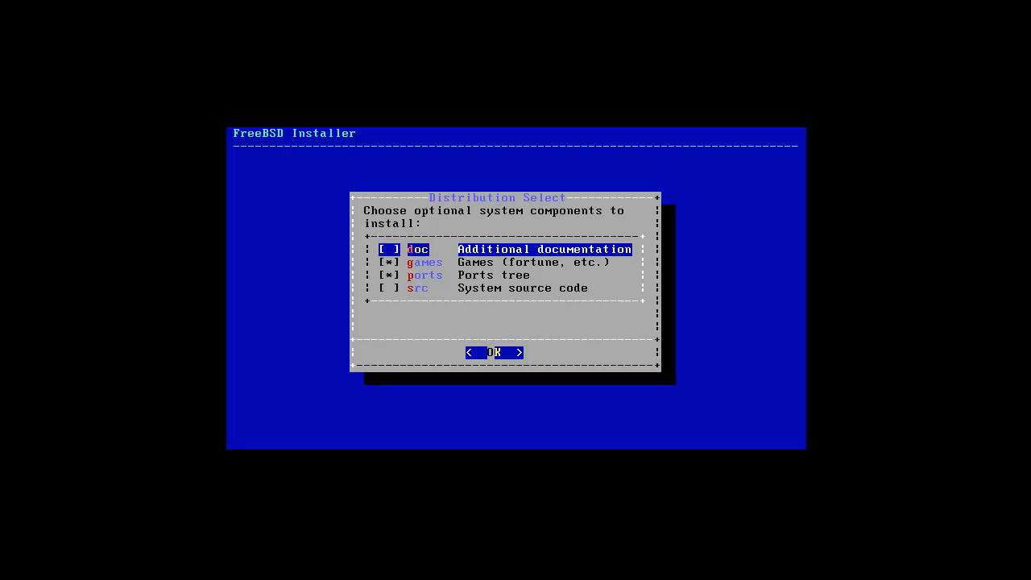
Step: Include the system source code (src) among the optional components to install
{"action": "key", "text": "Down"}
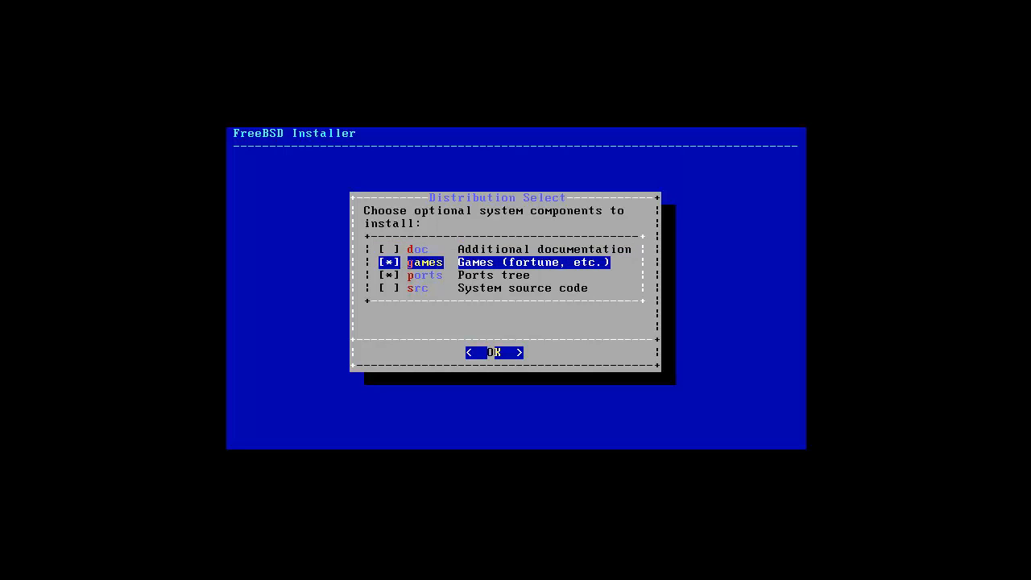
{"action": "key", "text": "Down"}
{"action": "key", "text": "Down"}
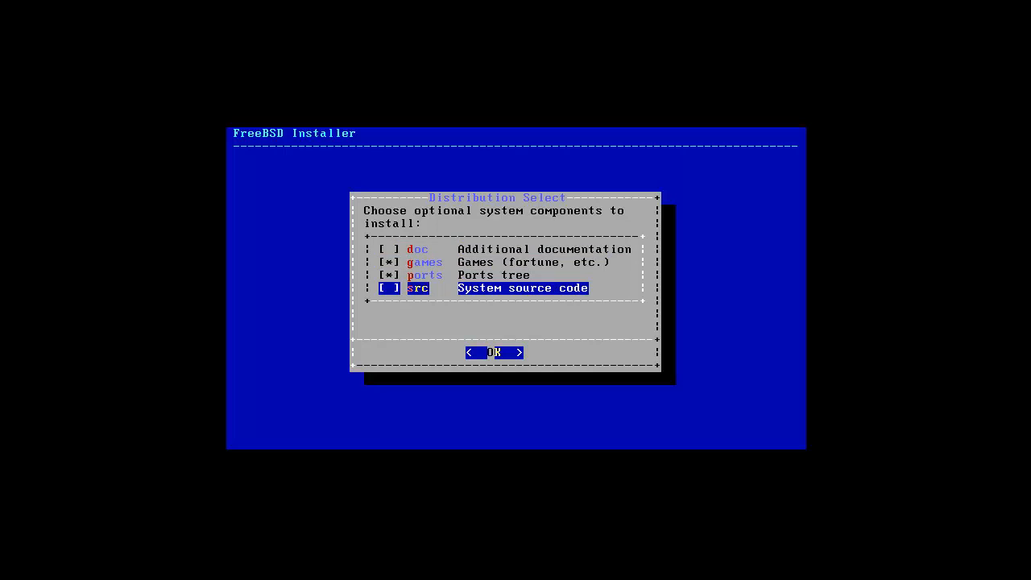
{"action": "key", "text": "Up"}
{"action": "key", "text": "Up"}
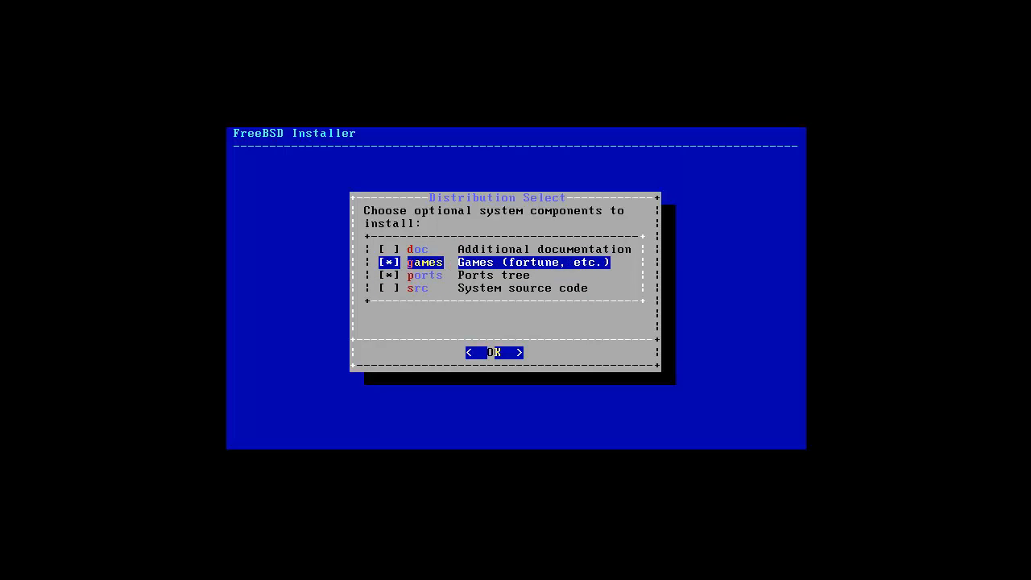
{"action": "key", "text": "Down"}
{"action": "key", "text": "Down"}
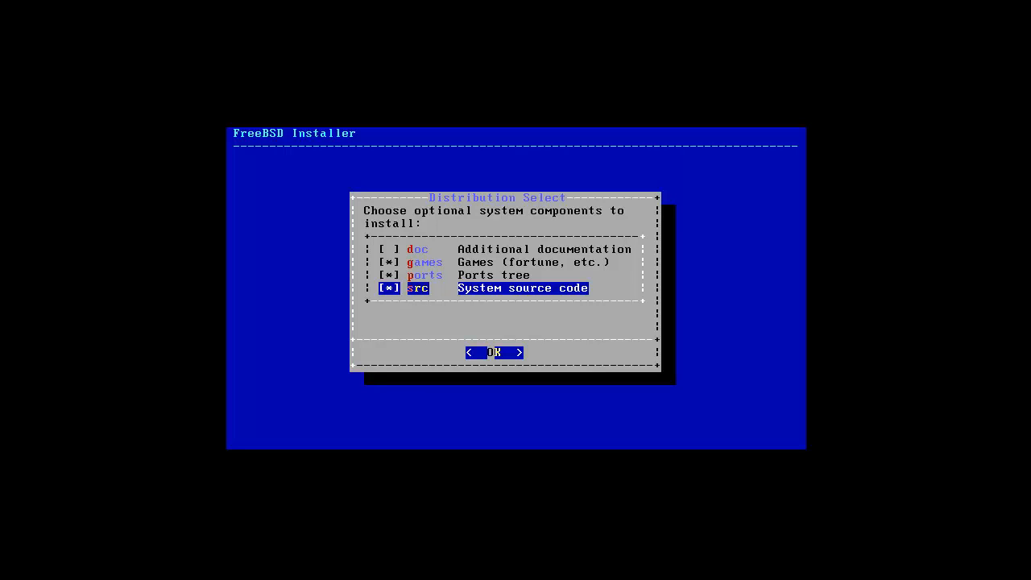
Step: Exclude the ports tree and games from the optional components and accept the component selection
{"action": "key", "text": "Up"}
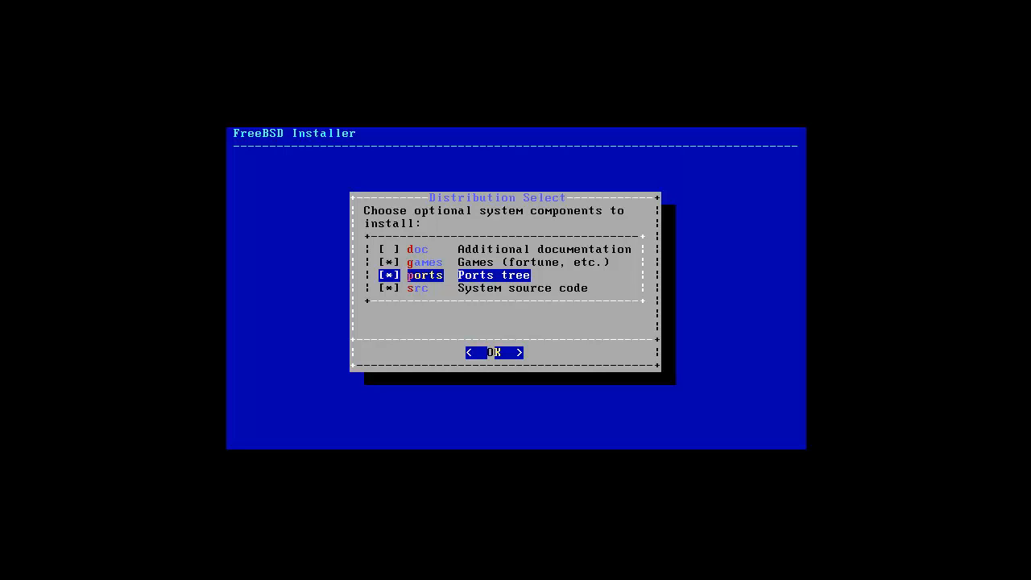
{"action": "key", "text": "Up"}
{"action": "key", "text": "Up"}
{"action": "key", "text": "Down"}
{"action": "key", "text": "Down"}
{"action": "key", "text": "Up"}
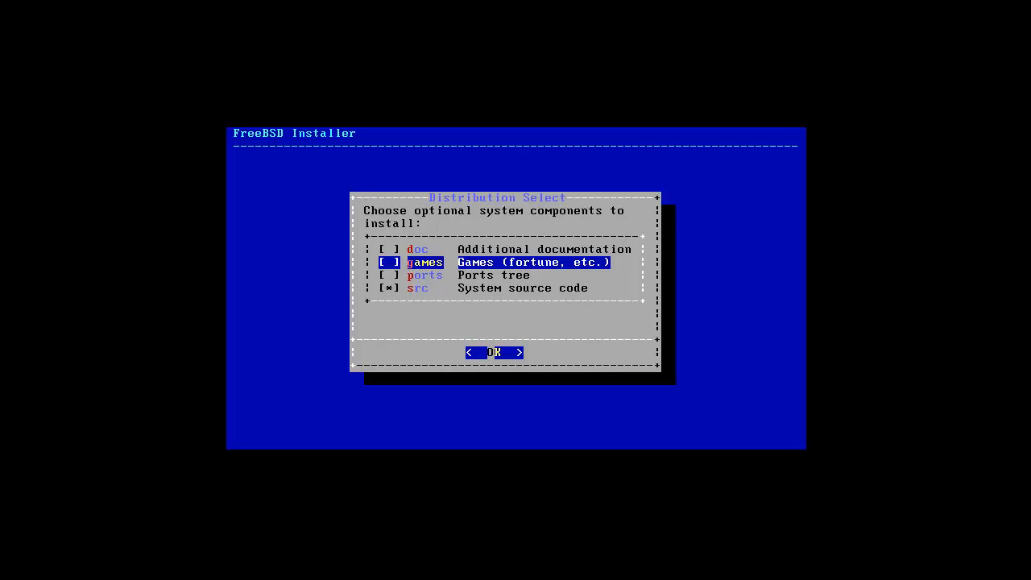
{"action": "key", "text": "Return"}
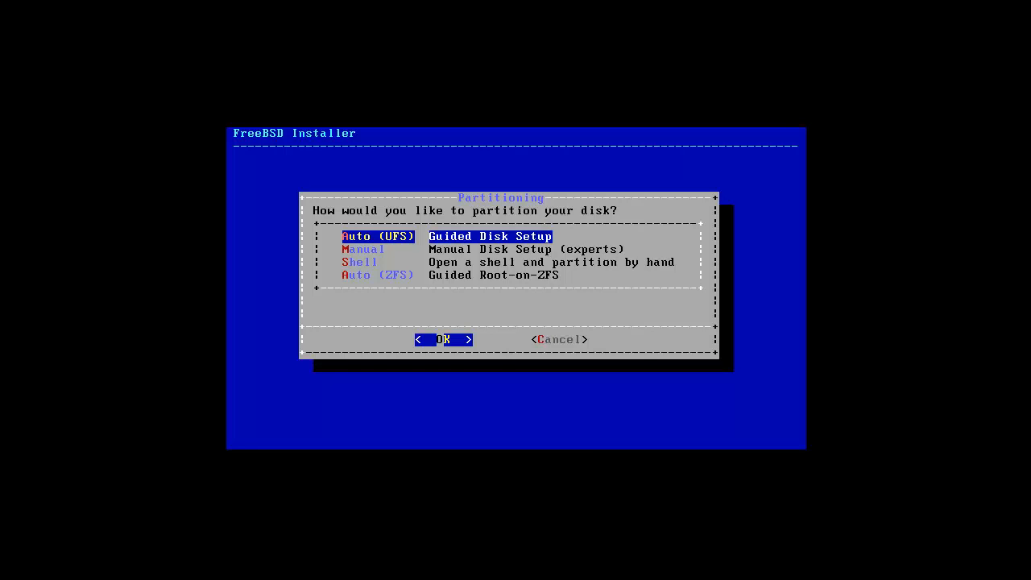
Step: Partition the entire da0 disk with the guided Auto (UFS) setup and commit the proposed layout to disk
{"action": "key", "text": "Return"}
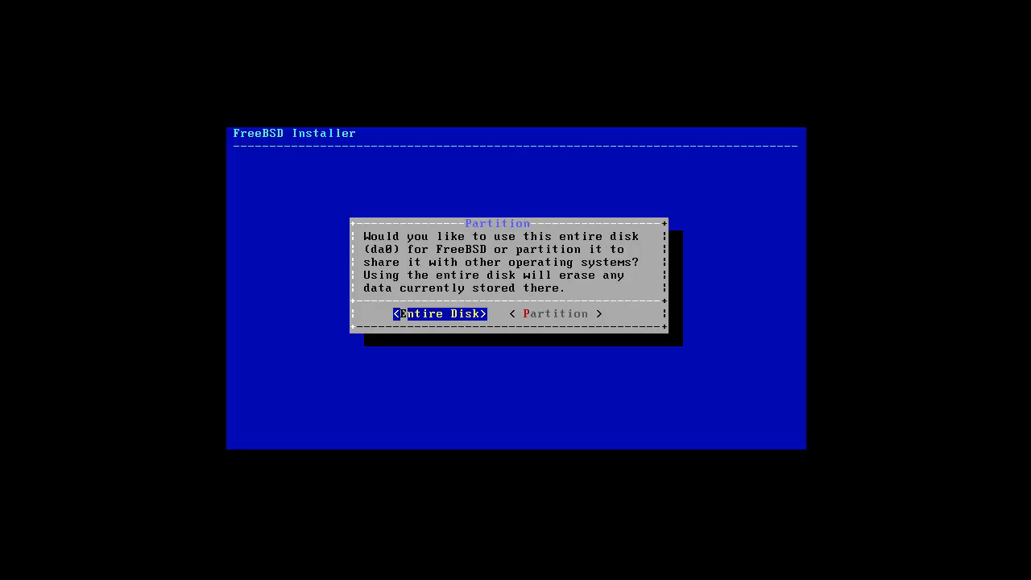
{"action": "key", "text": "Return"}
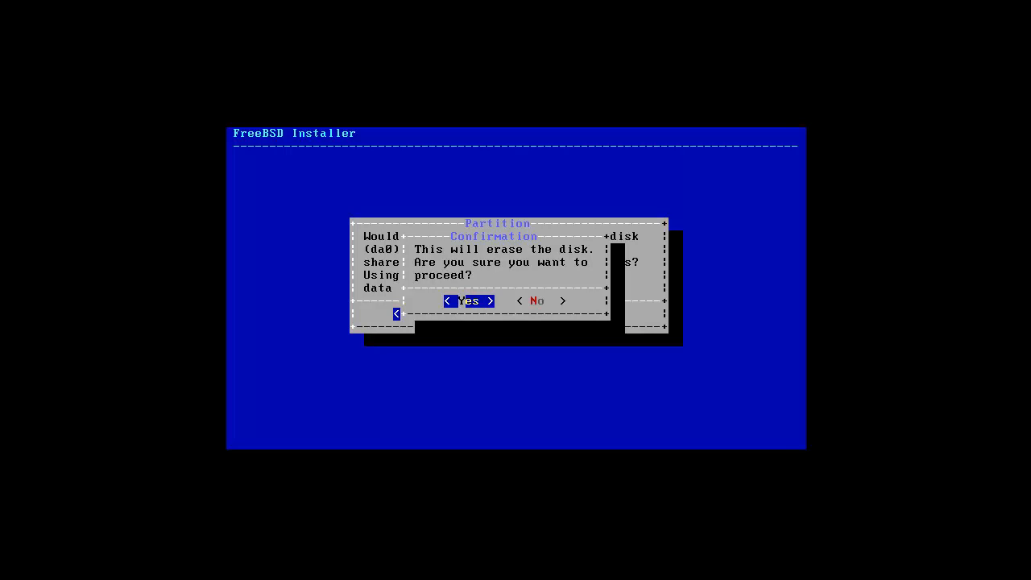
{"action": "key", "text": "Return"}
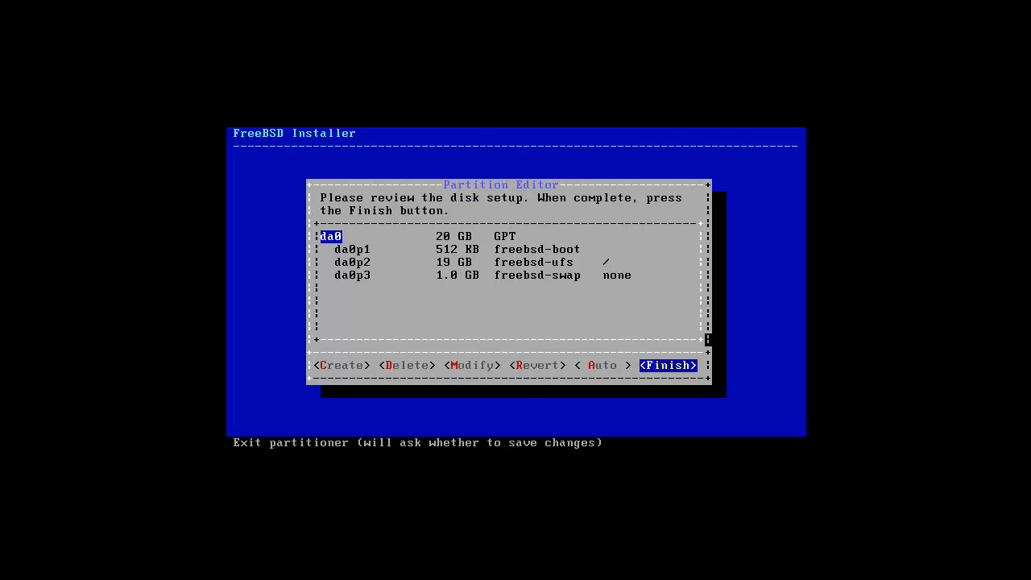
{"action": "key", "text": "Return"}
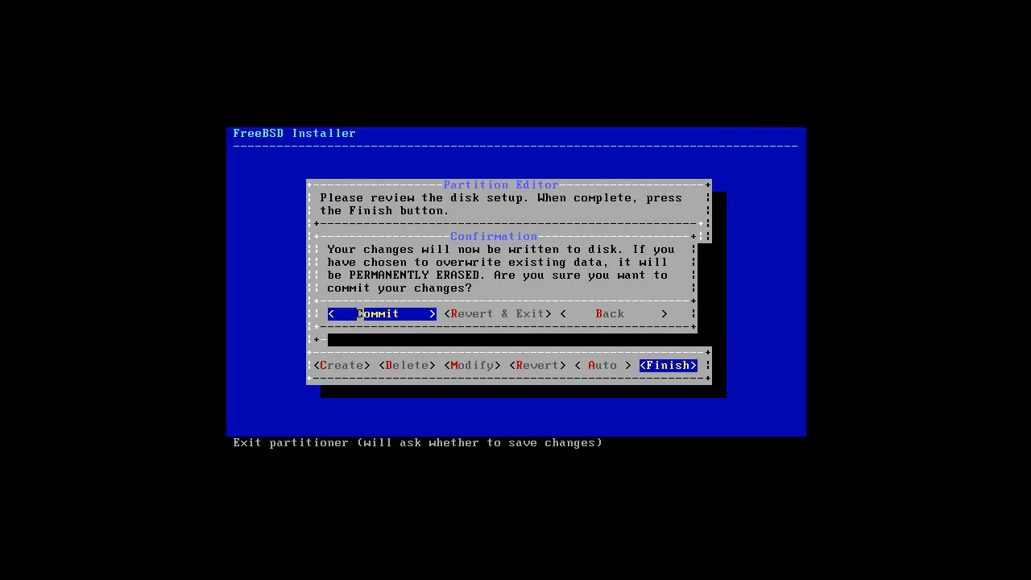
{"action": "key", "text": "Return"}
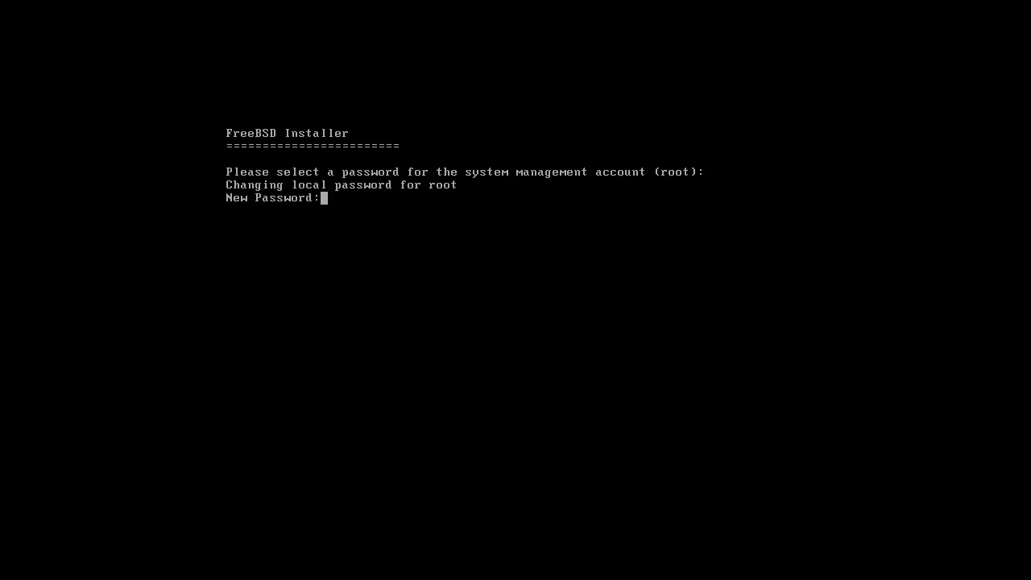
Step: Enter and retype the new password for the root account
{"action": "key", "text": "Return"}
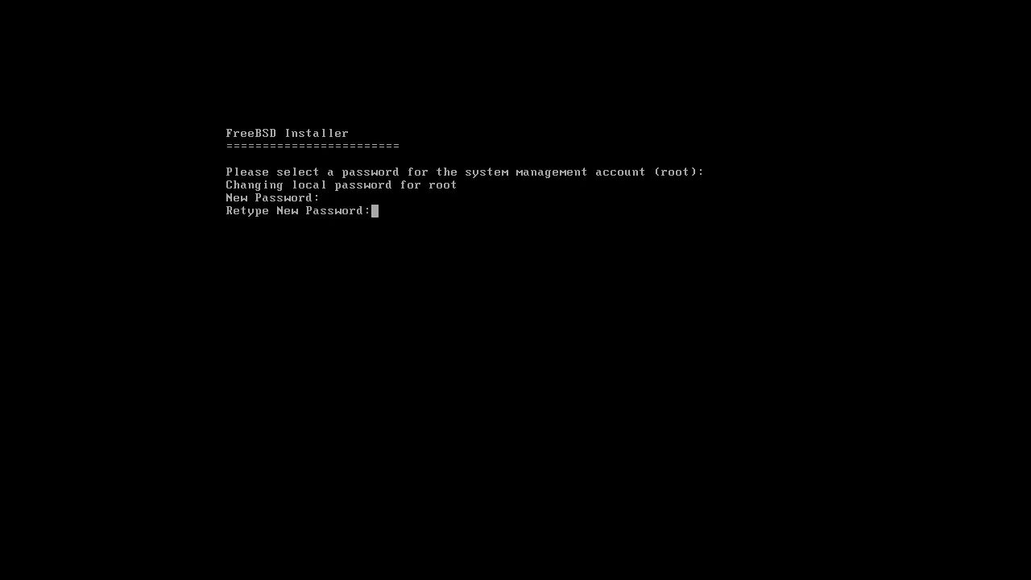
{"action": "key", "text": "Return"}
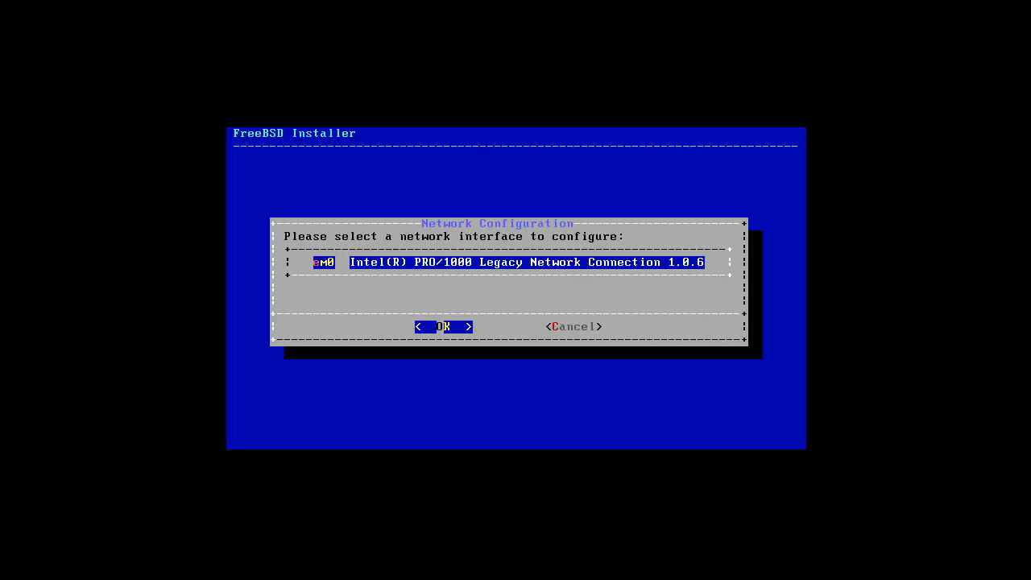
Step: Configure IPv4 through DHCP on the em0 network interface
{"action": "key", "text": "Return"}
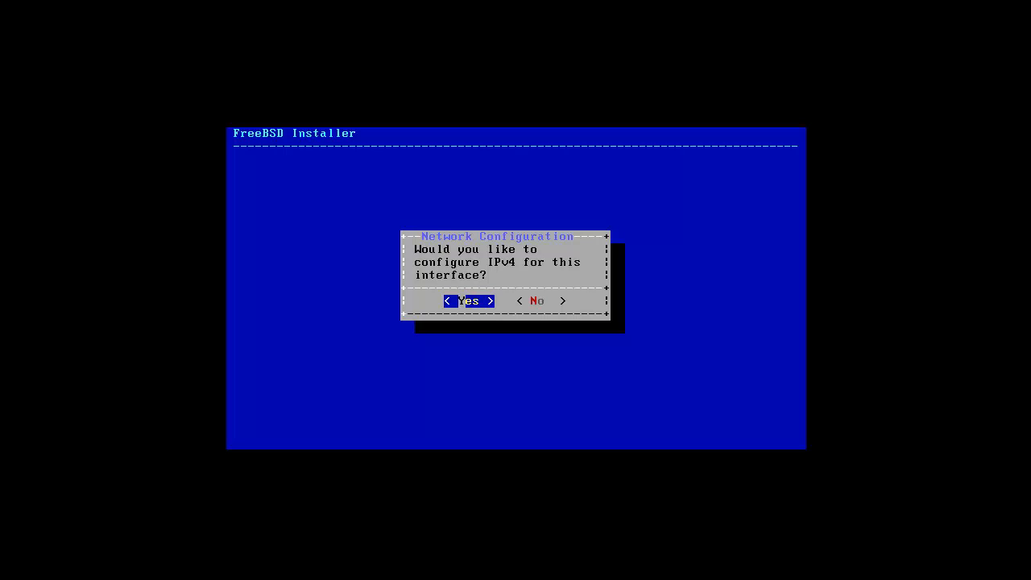
{"action": "key", "text": "Return"}
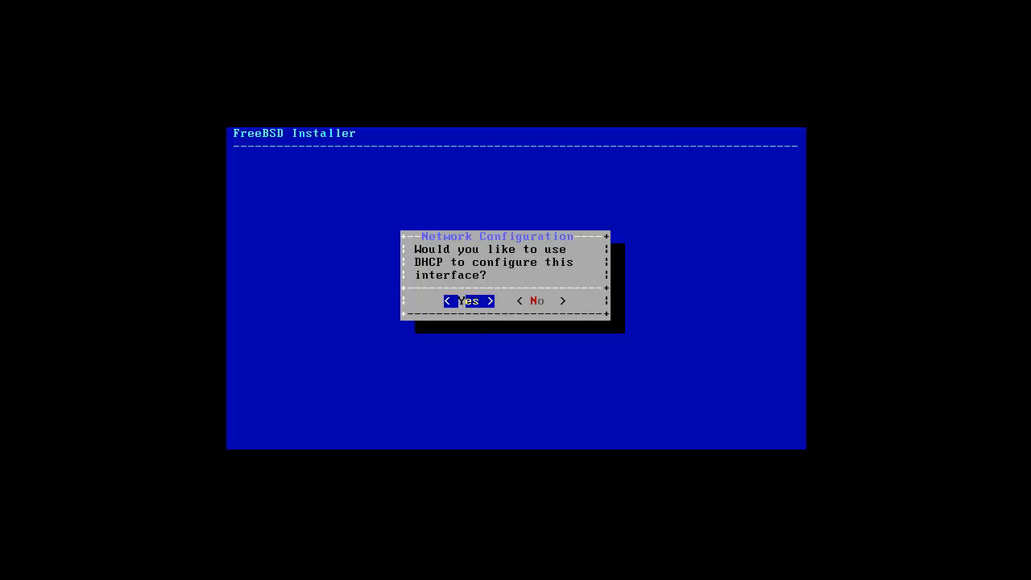
{"action": "key", "text": "Return"}
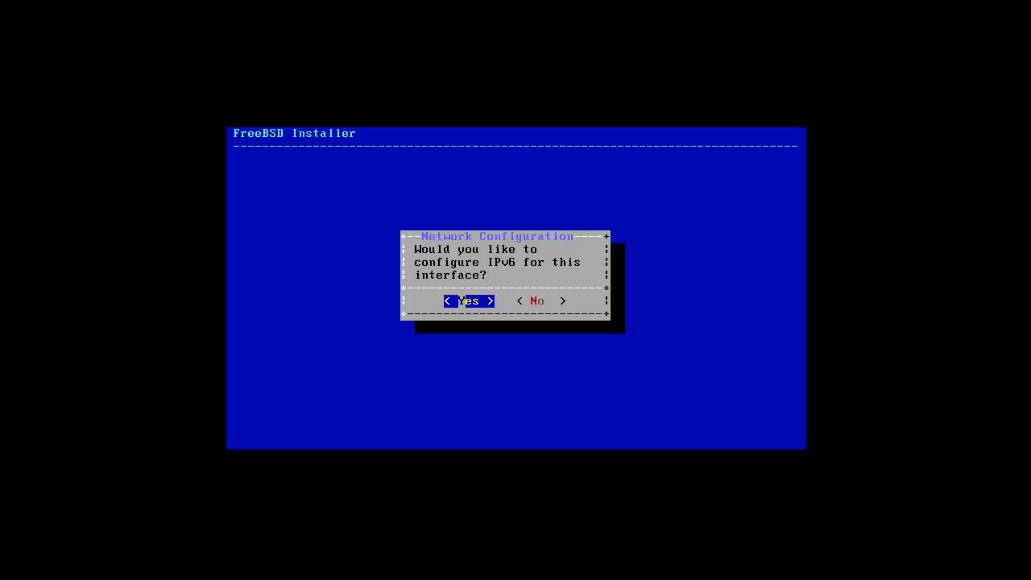
Step: Decline IPv6 for the network interface and accept the resolver configuration with the supplied DNS servers
{"action": "key", "text": "Right"}
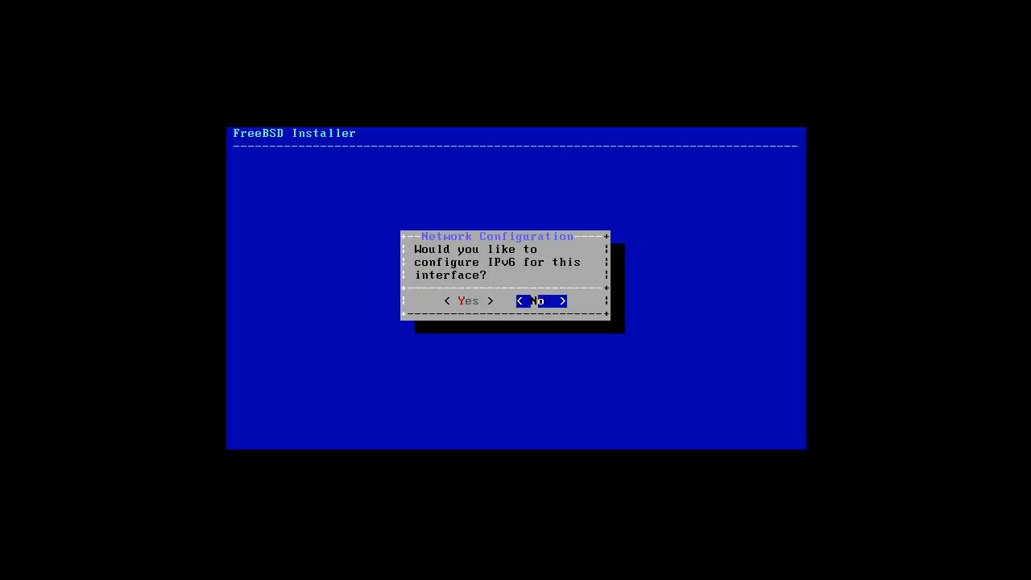
{"action": "key", "text": "Return"}
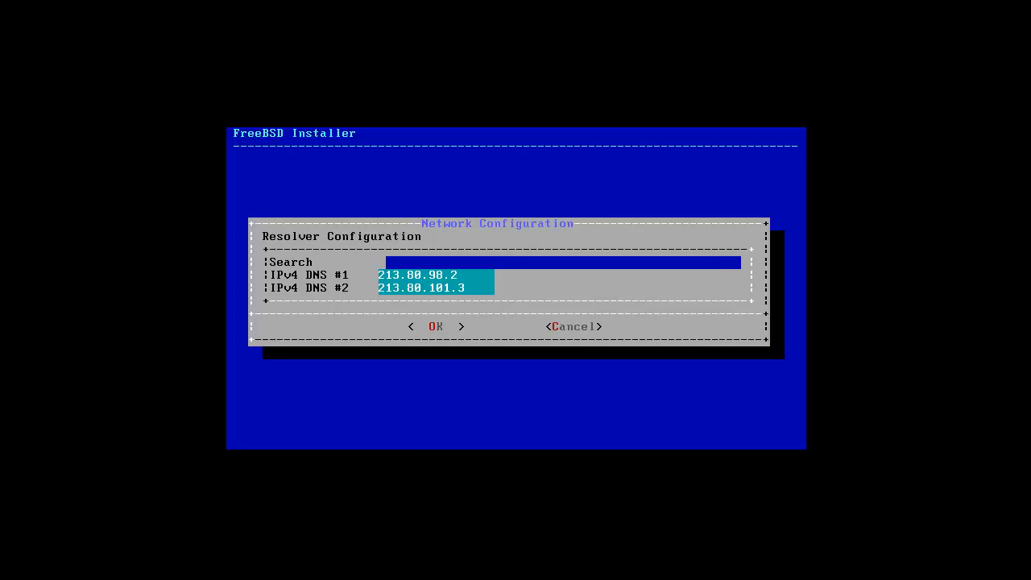
{"action": "key", "text": "Tab"}
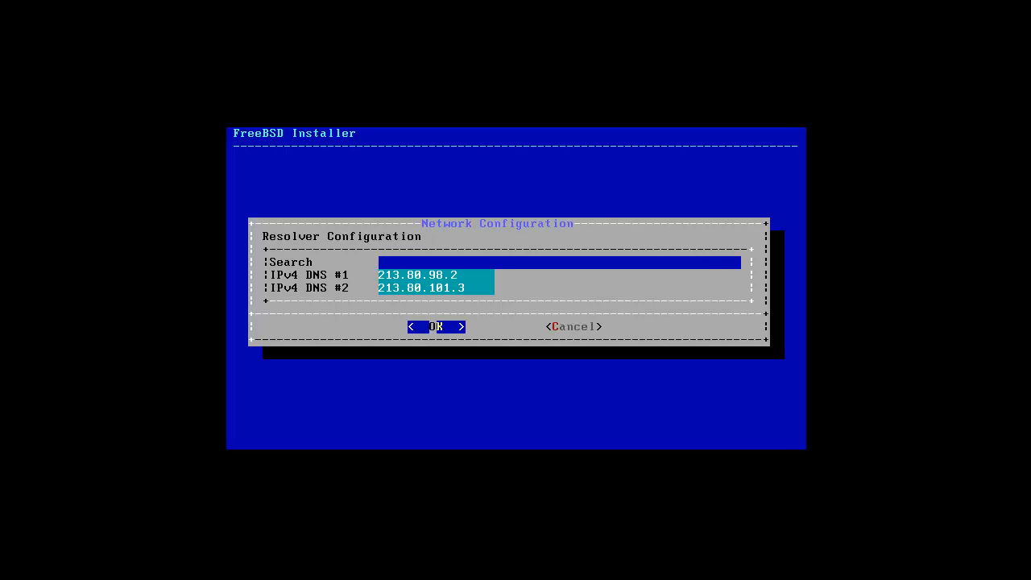
{"action": "key", "text": "Return"}
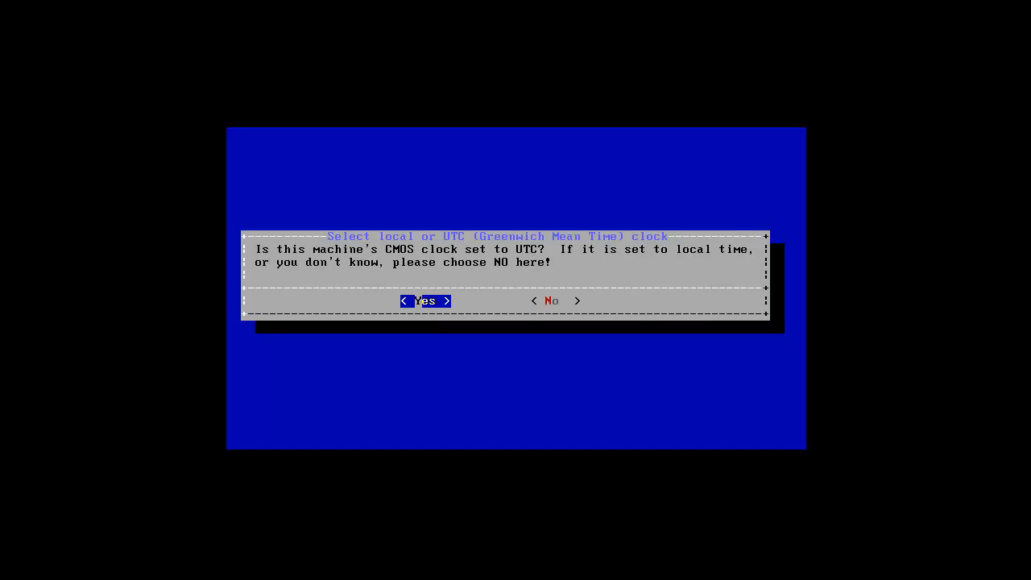
Step: Mark the machine's CMOS clock as set to UTC and choose Europe as the time zone region
{"action": "key", "text": "Return"}
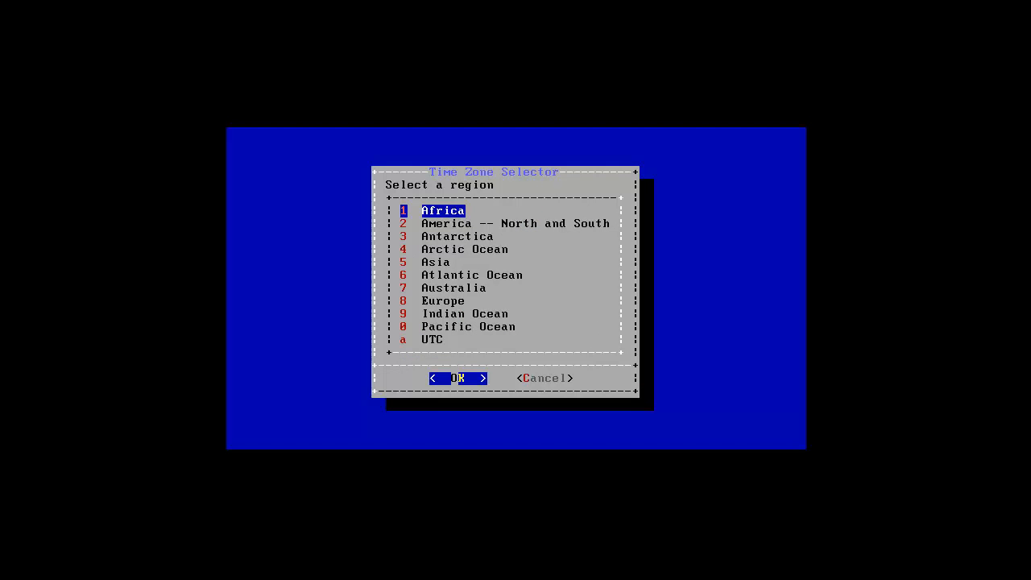
{"action": "key", "text": "8"}
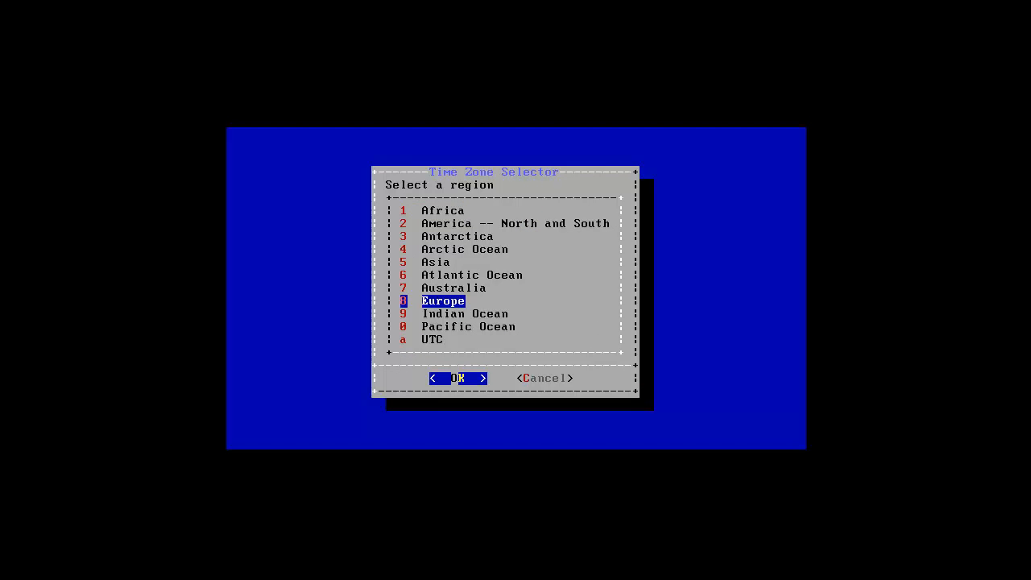
{"action": "key", "text": "Return"}
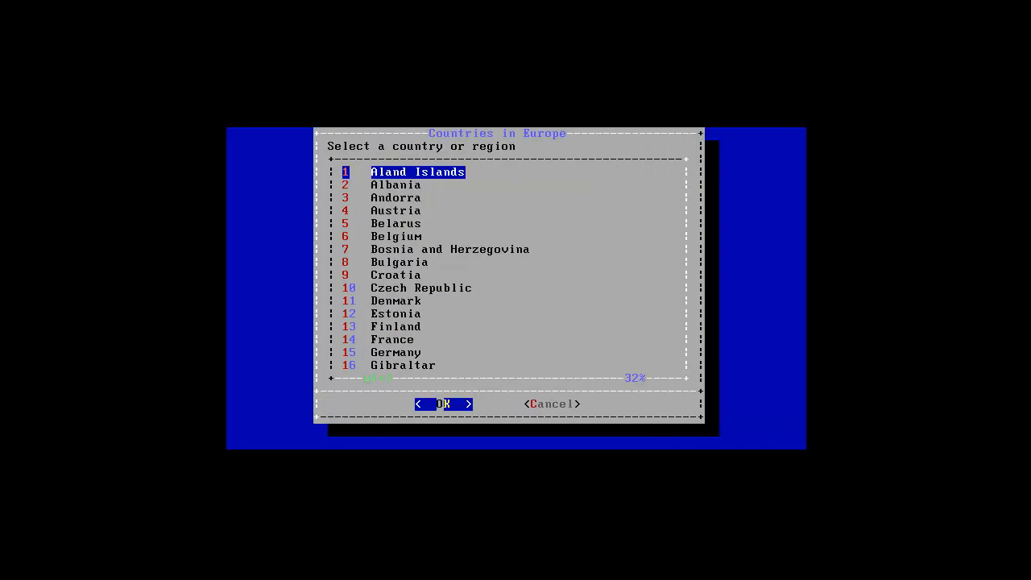
Step: Choose Sweden as the time zone country and accept the CET abbreviation
{"action": "key", "text": "4"}
{"action": "key", "text": "4"}
{"action": "key", "text": "4"}
{"action": "key", "text": "4"}
{"action": "key", "text": "4"}
{"action": "key", "text": "4"}
{"action": "key", "text": "4"}
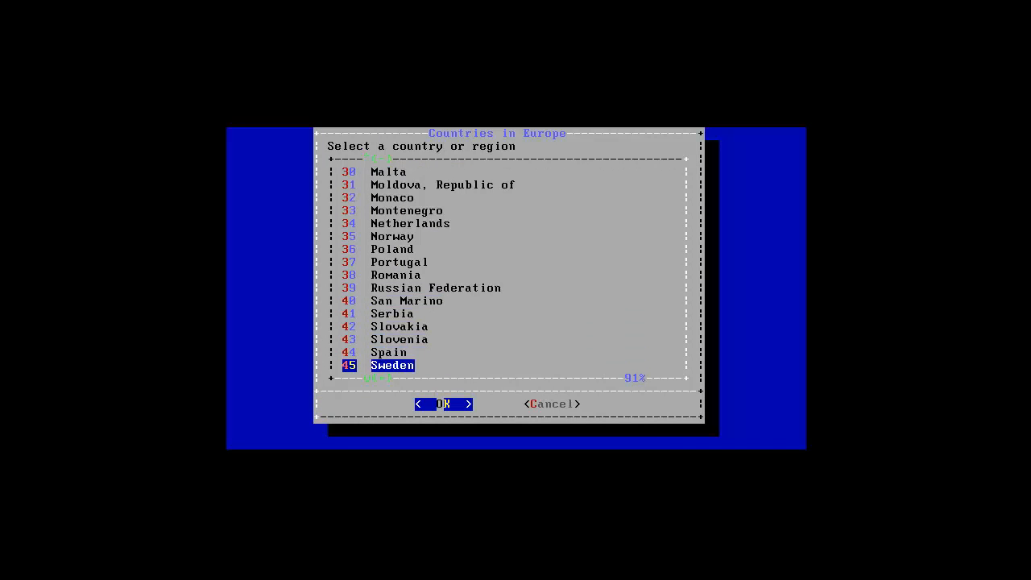
{"action": "key", "text": "4"}
{"action": "key", "text": "Up"}
{"action": "key", "text": "Return"}
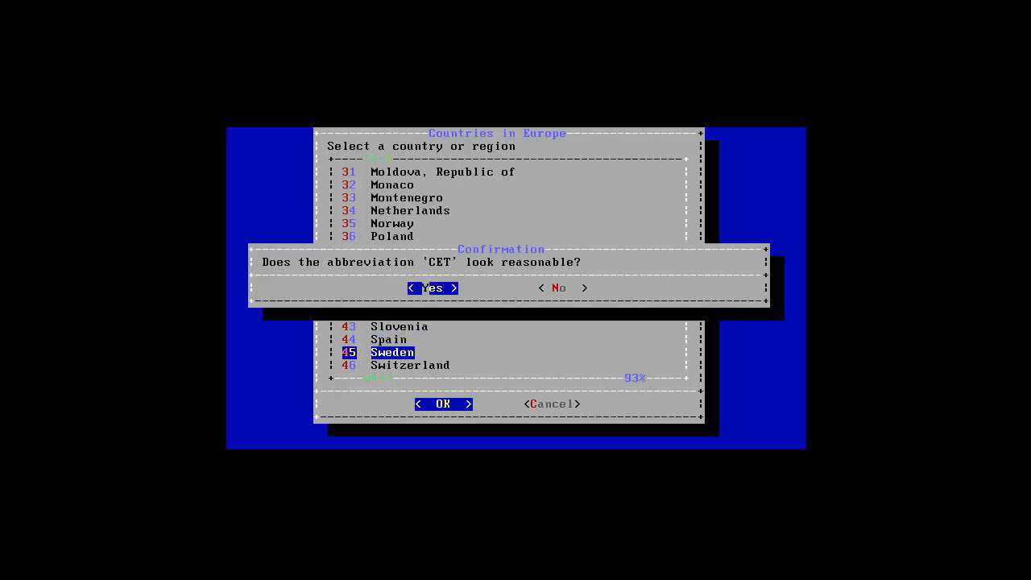
{"action": "key", "text": "Return"}
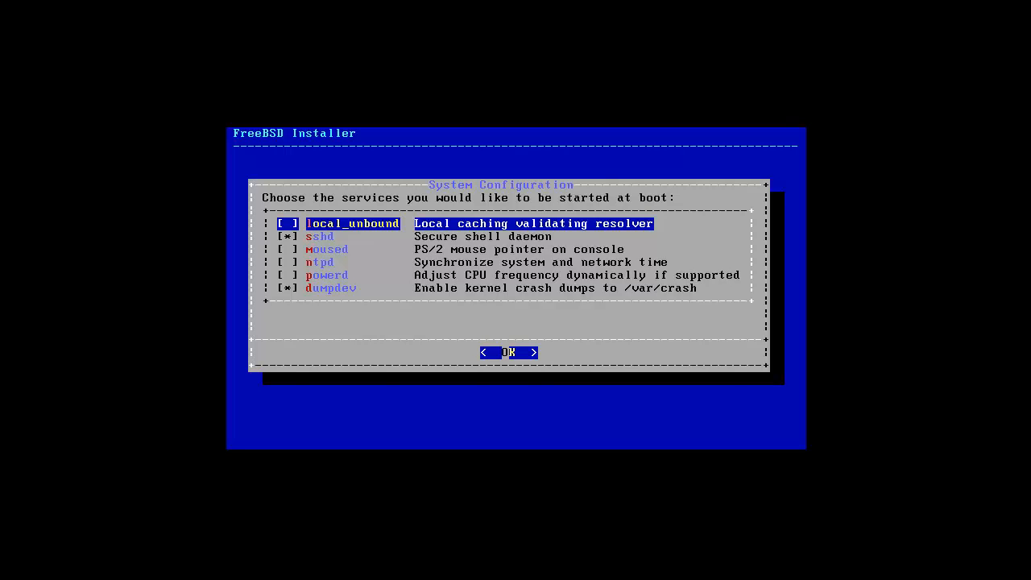
Step: Accept sshd and dumpdev as the services started at boot and decline adding user accounts
{"action": "key", "text": "Down"}
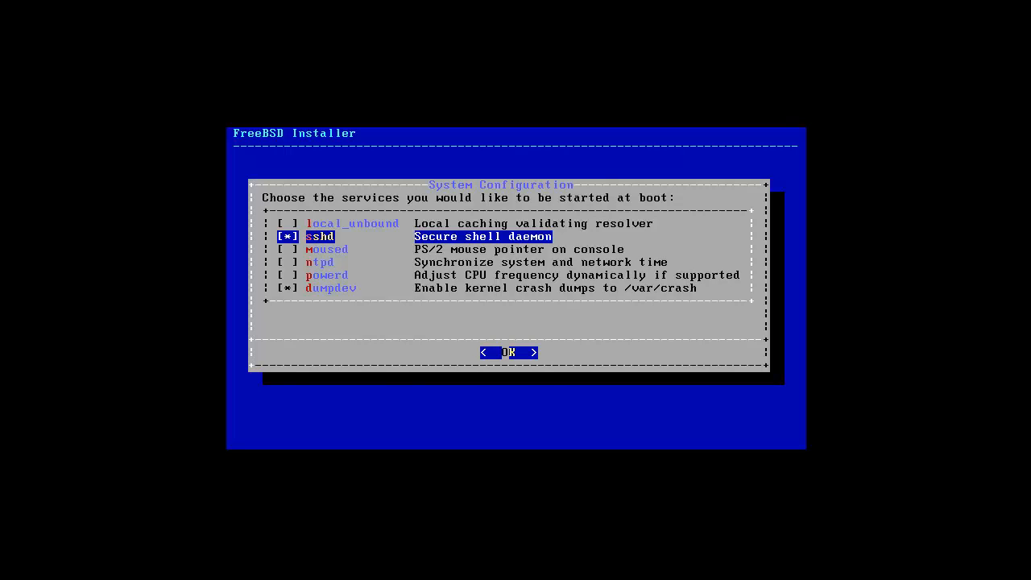
{"action": "key", "text": "Return"}
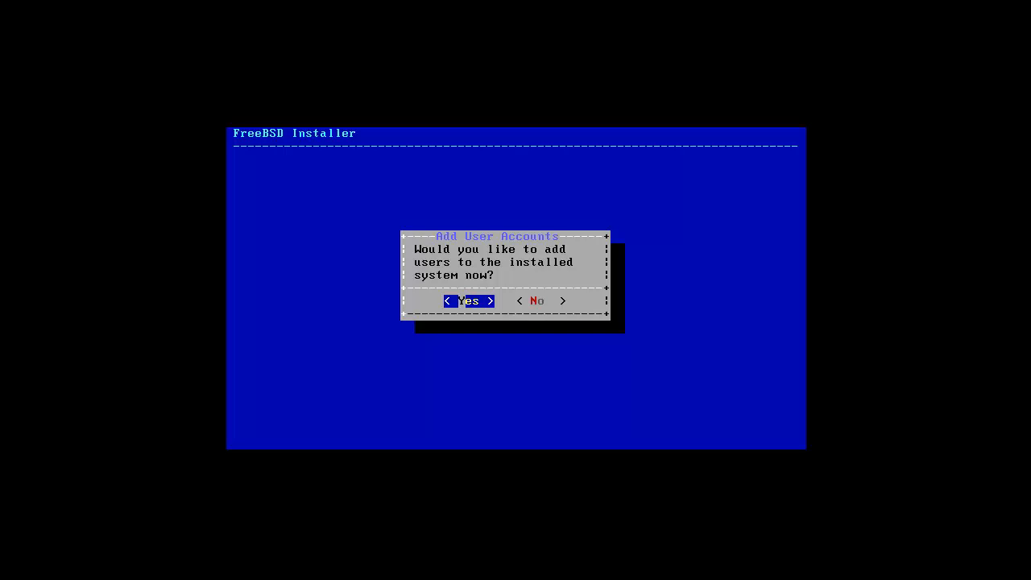
{"action": "key", "text": "Right"}
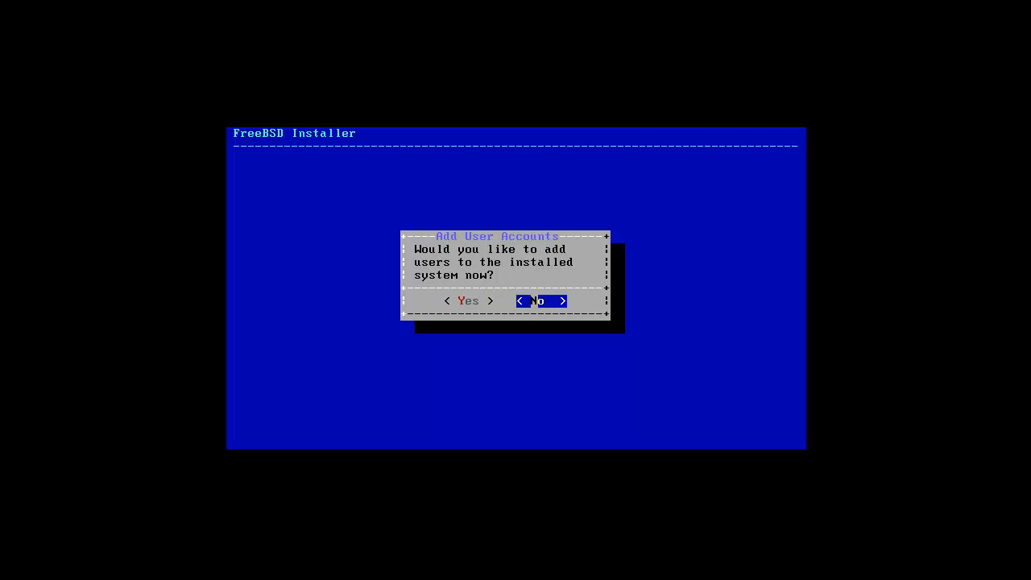
{"action": "key", "text": "Return"}
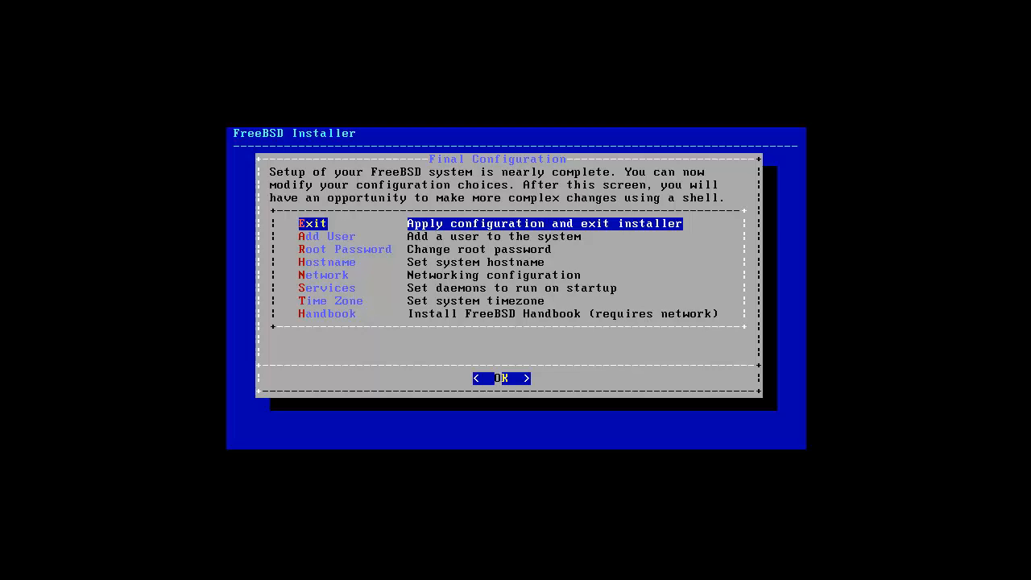
Step: Apply the configuration and exit the installer without opening a shell, rebooting into the installed system
{"action": "key", "text": "Return"}
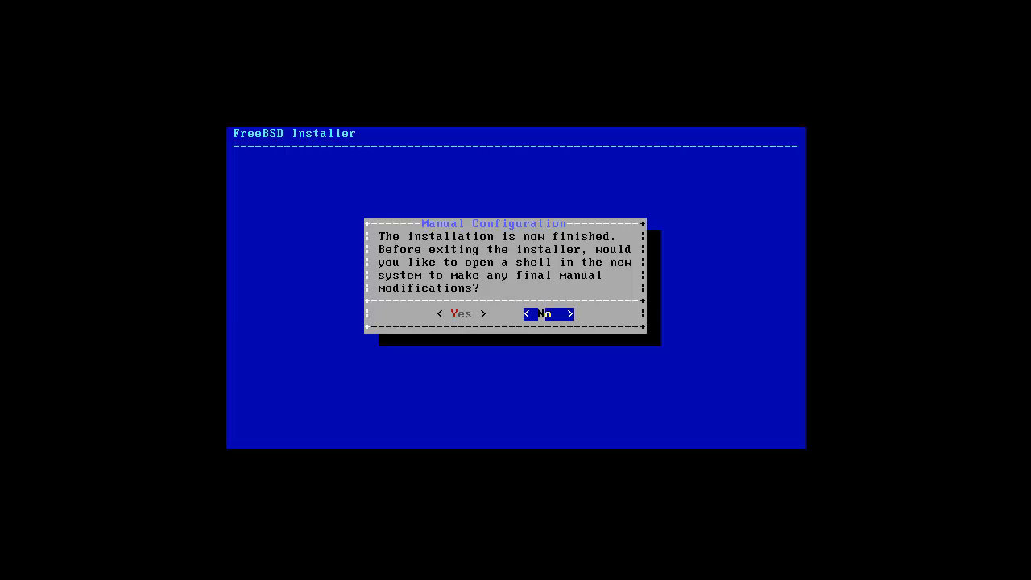
{"action": "key", "text": "Left"}
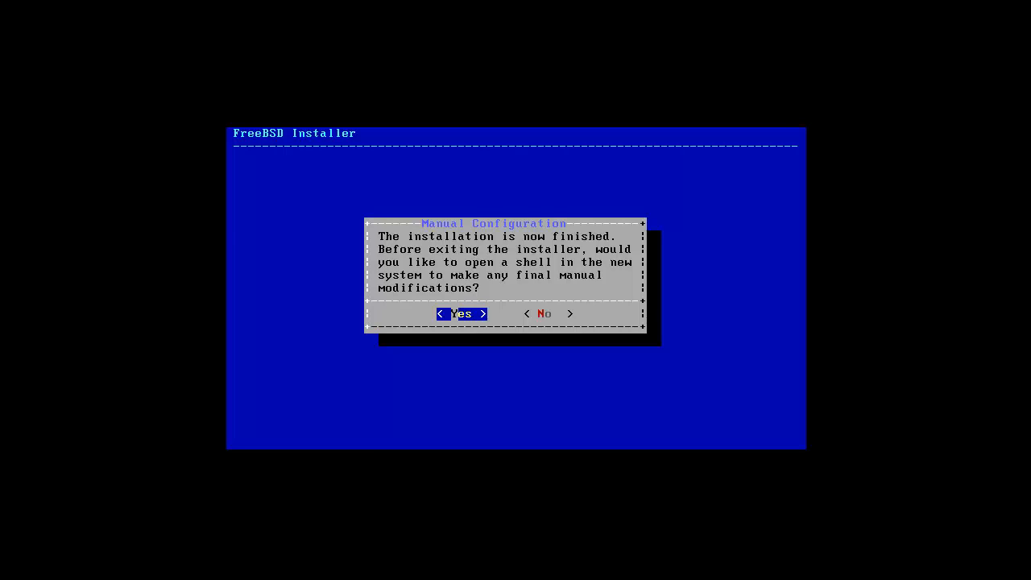
{"action": "key", "text": "Right"}
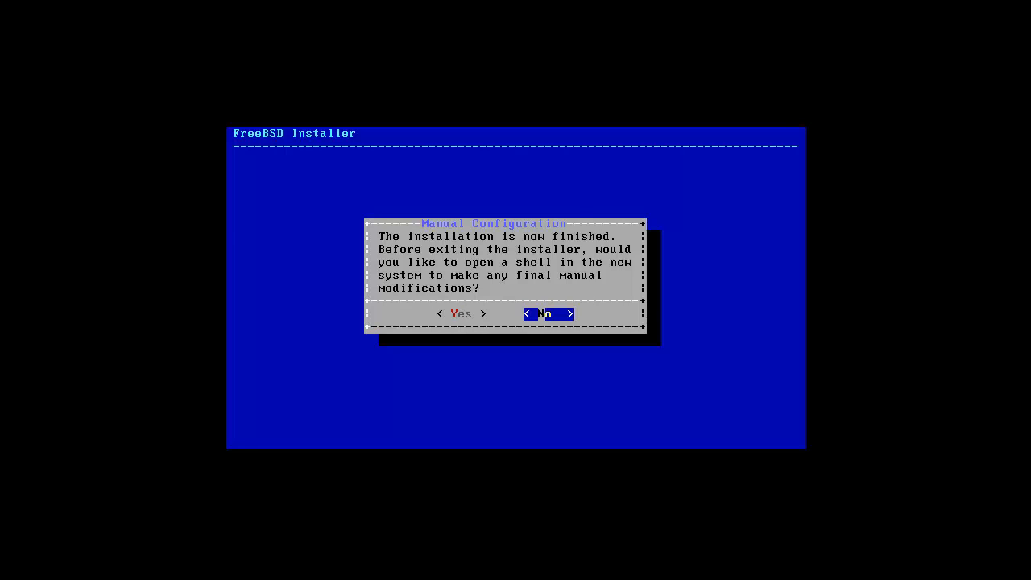
{"action": "key", "text": "Return"}
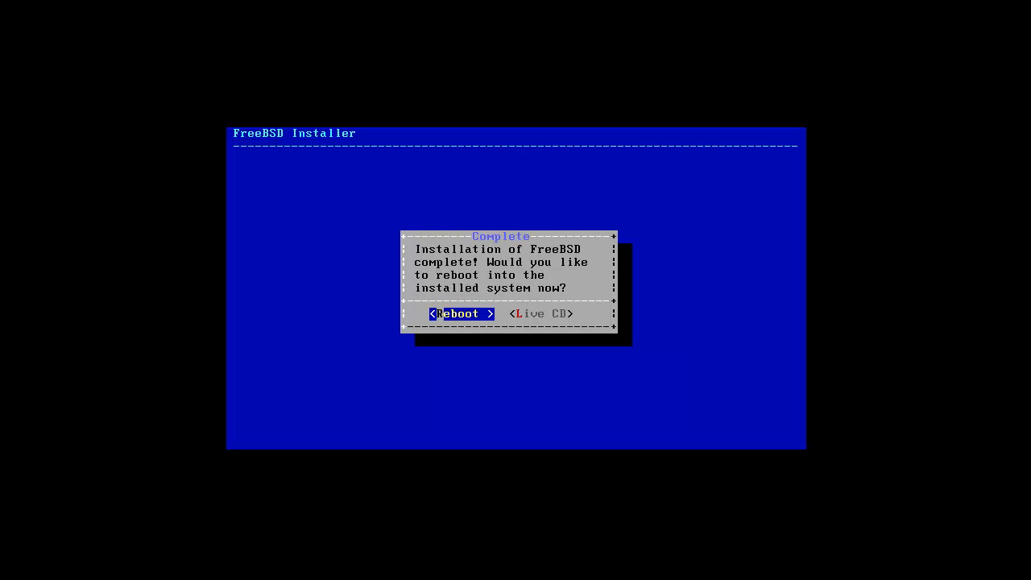
{"action": "key", "text": "Return"}
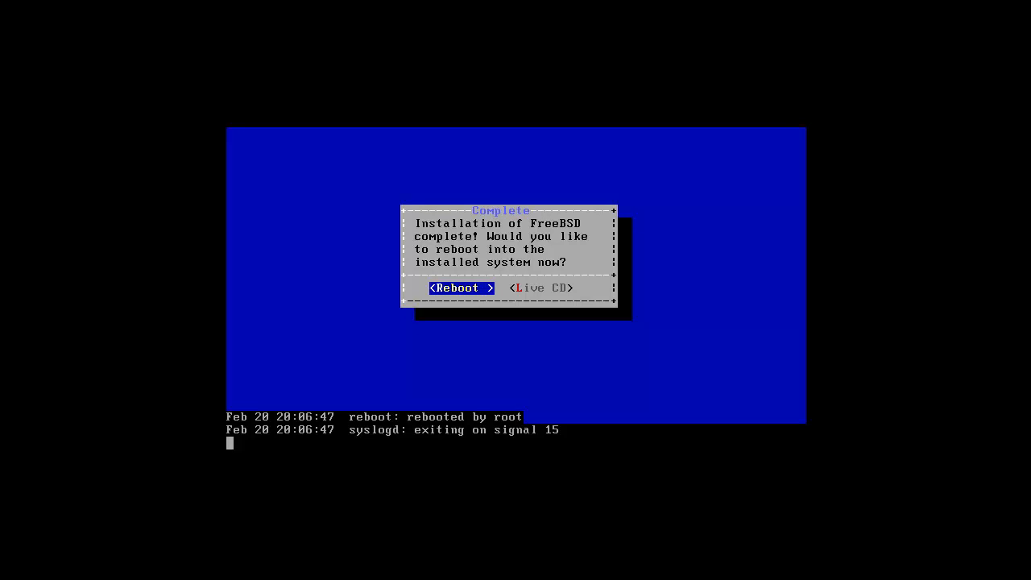